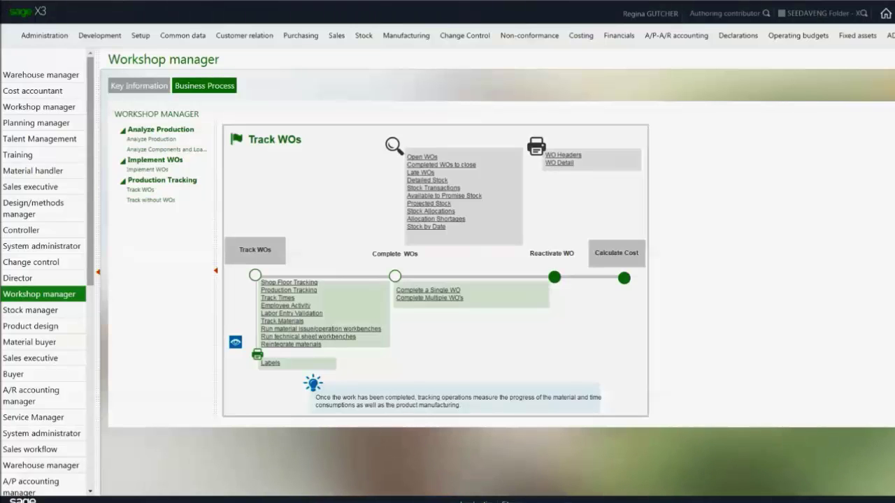
Open the Indirect references function of the manufacturing tables in Common data and start a new record
{"action": "left_click", "coordinate": [199, 41]}
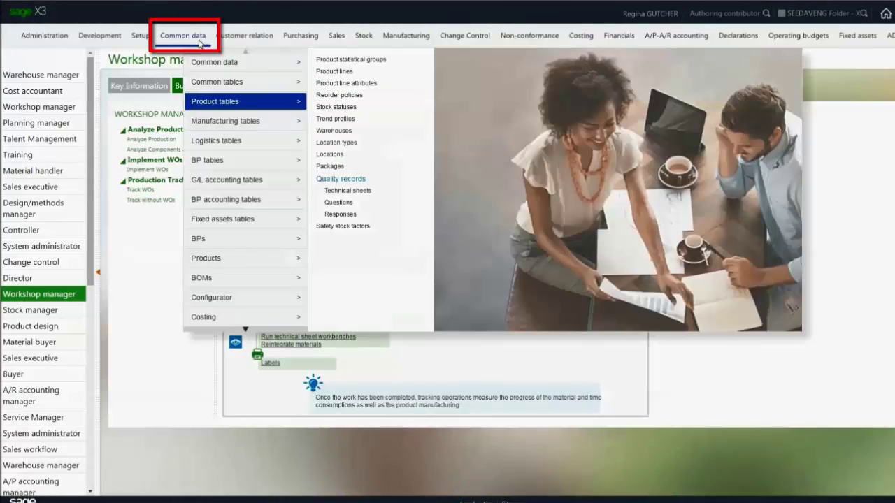
{"action": "mouse_move", "coordinate": [231, 120]}
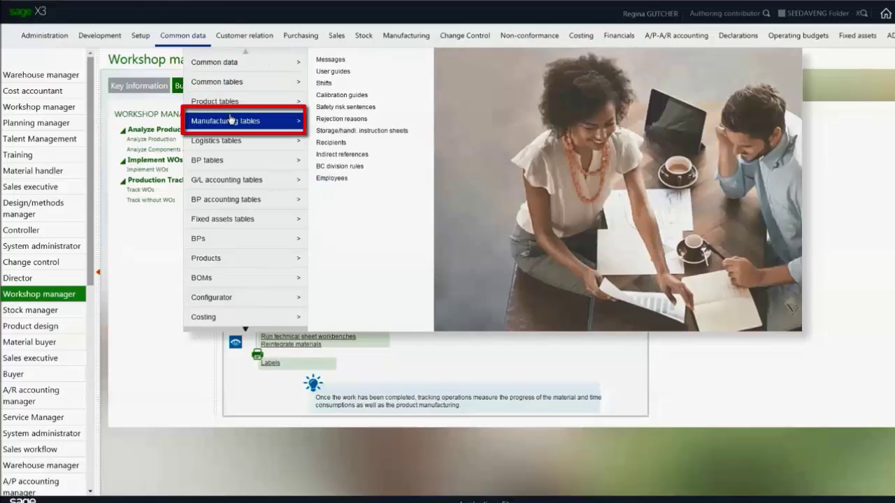
{"action": "left_click", "coordinate": [341, 154]}
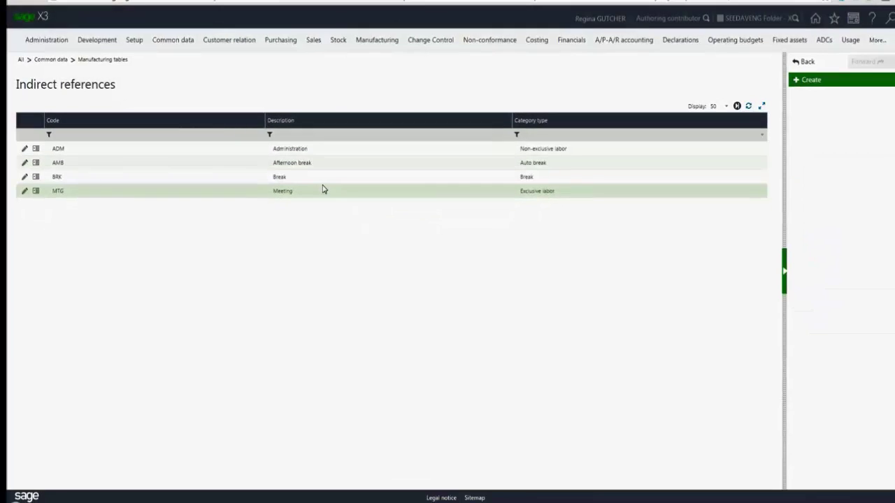
{"action": "left_click", "coordinate": [811, 80]}
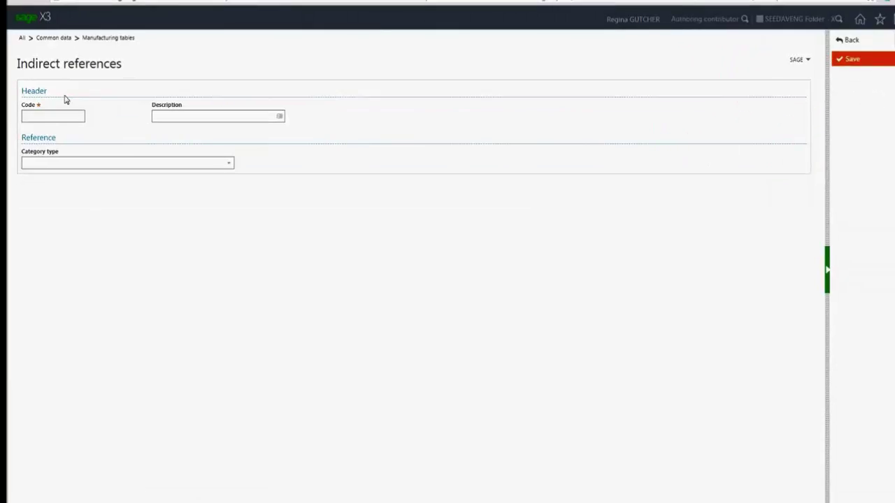
Fill in the indirect reference with code LUN, description Lunch and category type Auto break, and save it
{"action": "left_click", "coordinate": [84, 187]}
{"action": "type", "text": "LUN"}
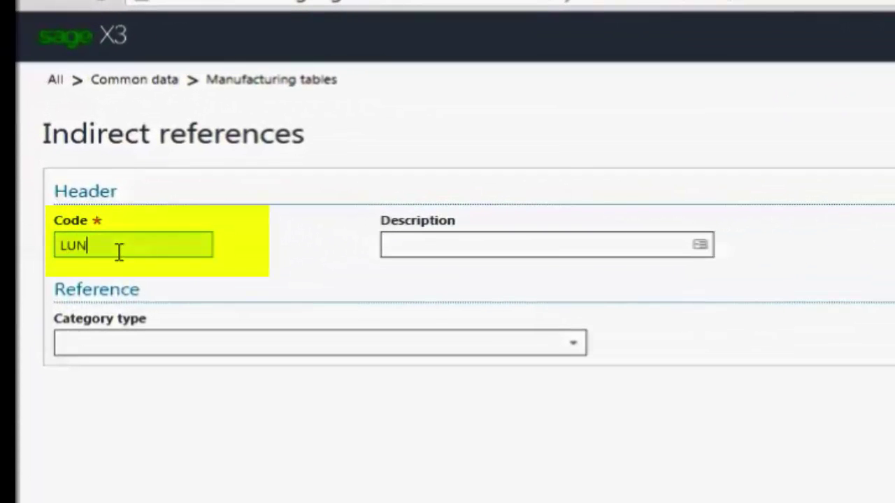
{"action": "key", "text": "Tab"}
{"action": "type", "text": "Lunch"}
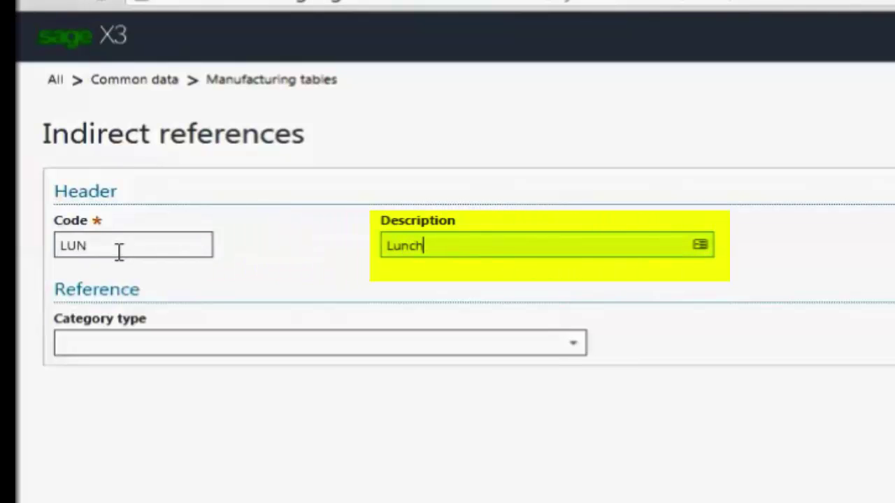
{"action": "key", "text": "Tab"}
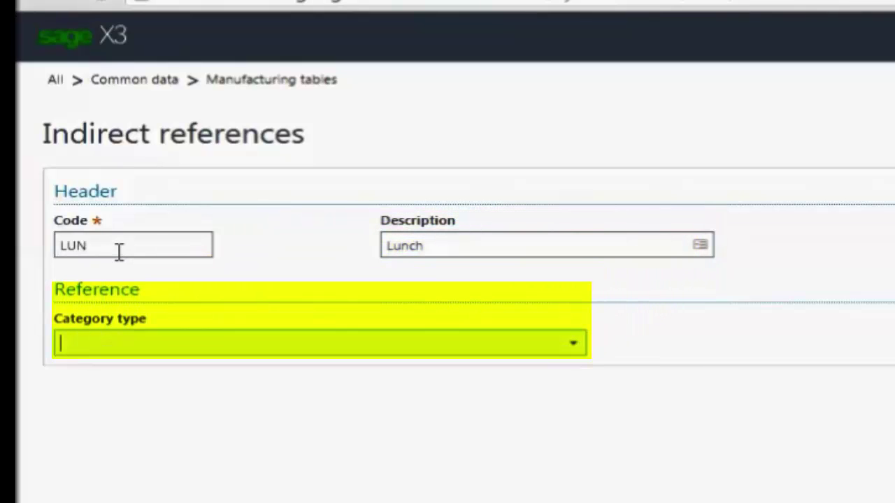
{"action": "left_click", "coordinate": [571, 350]}
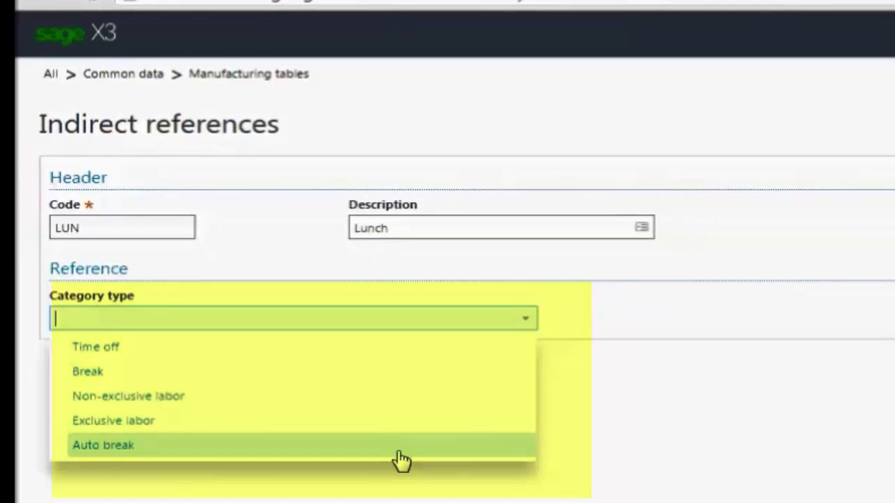
{"action": "left_click", "coordinate": [444, 481]}
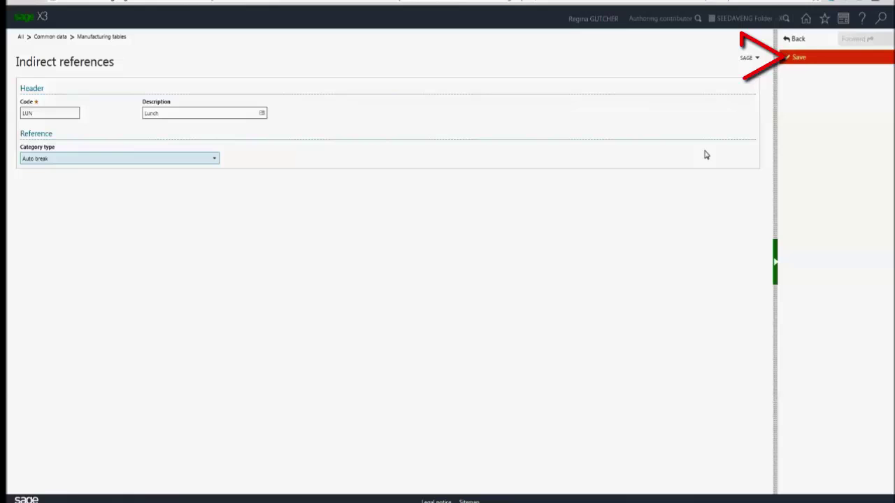
{"action": "left_click", "coordinate": [808, 58]}
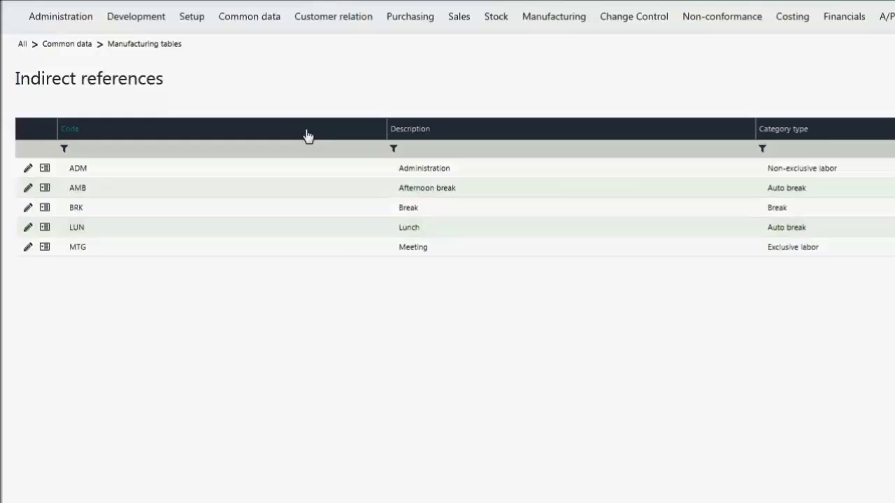
Open the Shifts function of the manufacturing tables in Common data and start a new shift code
{"action": "left_click", "coordinate": [259, 18]}
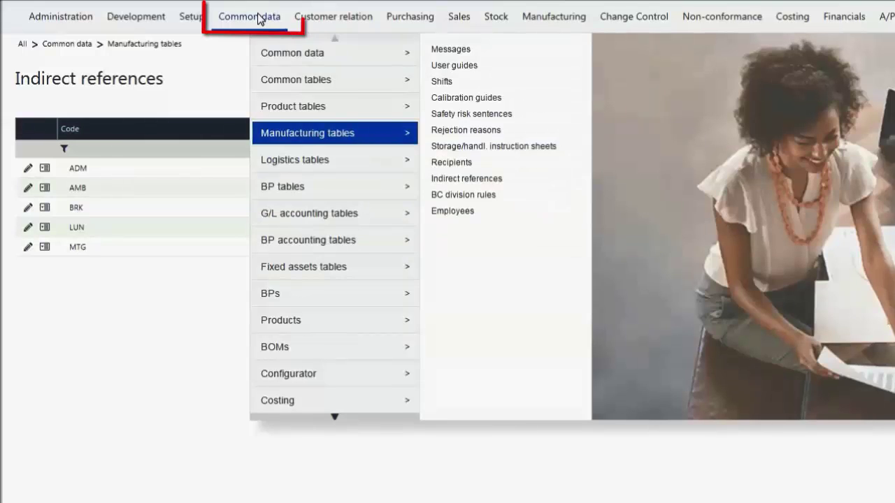
{"action": "mouse_move", "coordinate": [328, 85]}
{"action": "mouse_move", "coordinate": [343, 135]}
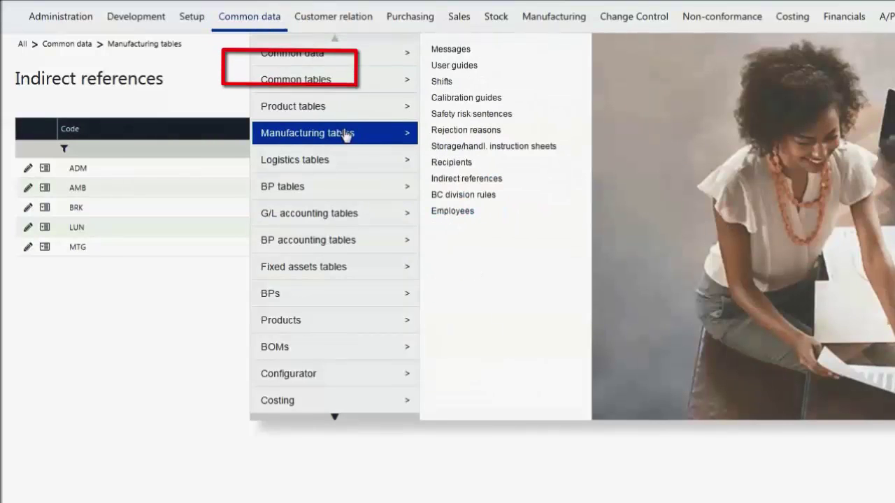
{"action": "left_click", "coordinate": [441, 82]}
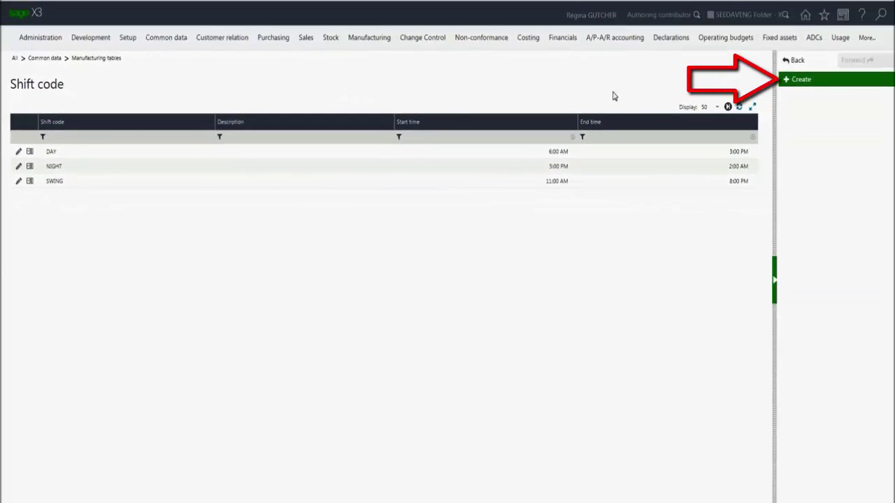
{"action": "left_click", "coordinate": [802, 79]}
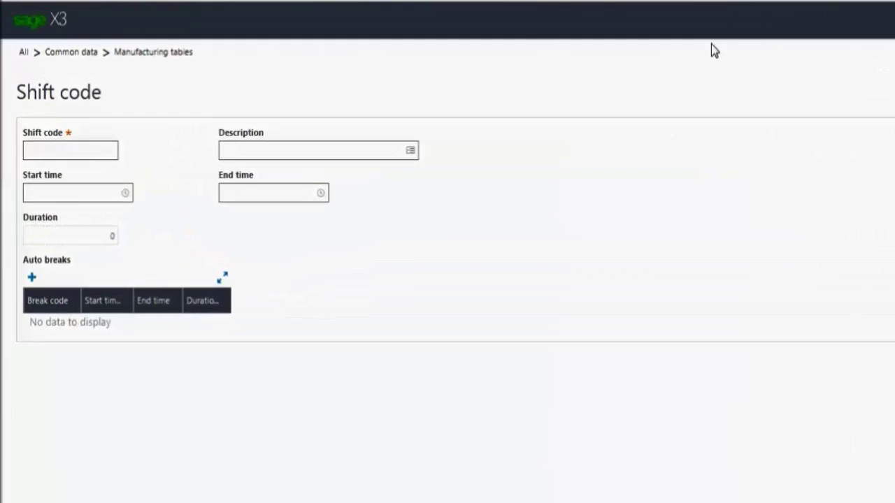
Fill in shift code DAY2 with description Day shift, start time 7:00 AM and end time 3:00 PM
{"action": "left_click", "coordinate": [91, 149]}
{"action": "type", "text": "DAY2"}
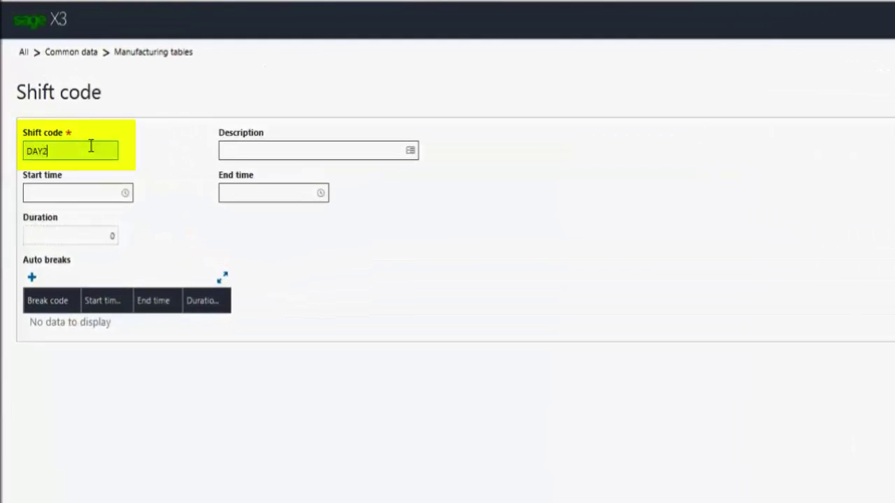
{"action": "key", "text": "Tab"}
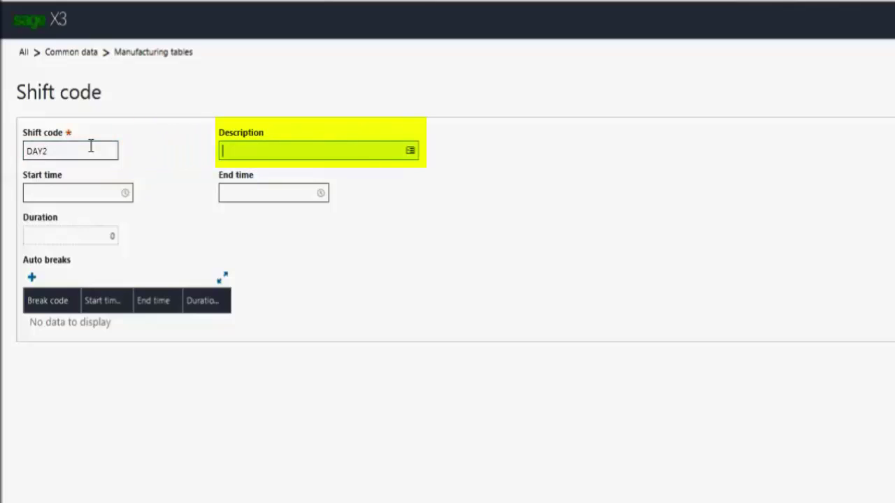
{"action": "type", "text": "Day shift"}
{"action": "key", "text": "Tab"}
{"action": "type", "text": "0"}
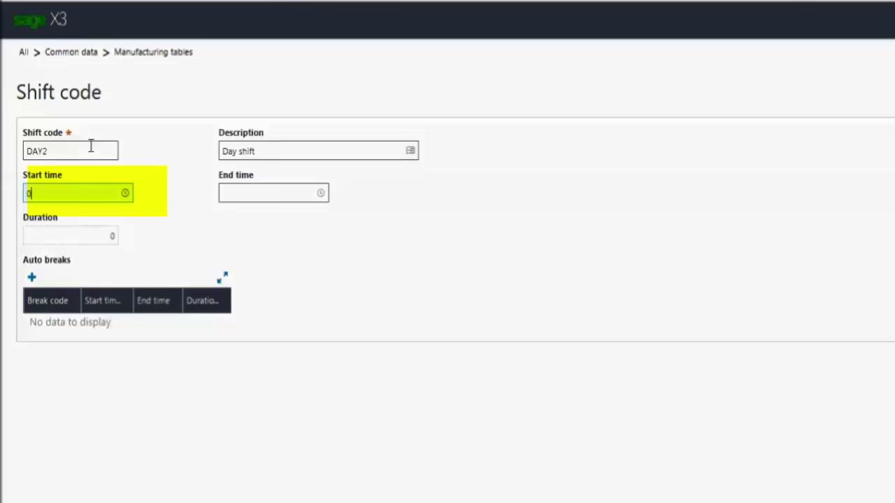
{"action": "type", "text": "700"}
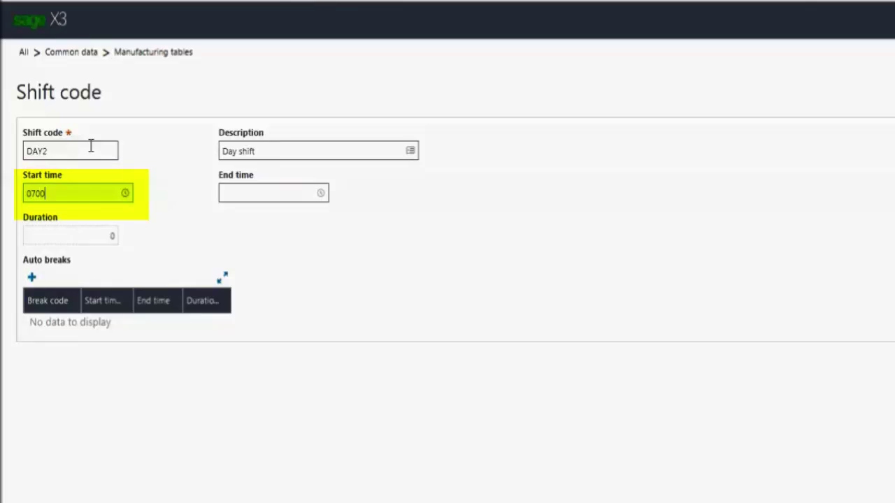
{"action": "key", "text": "Tab"}
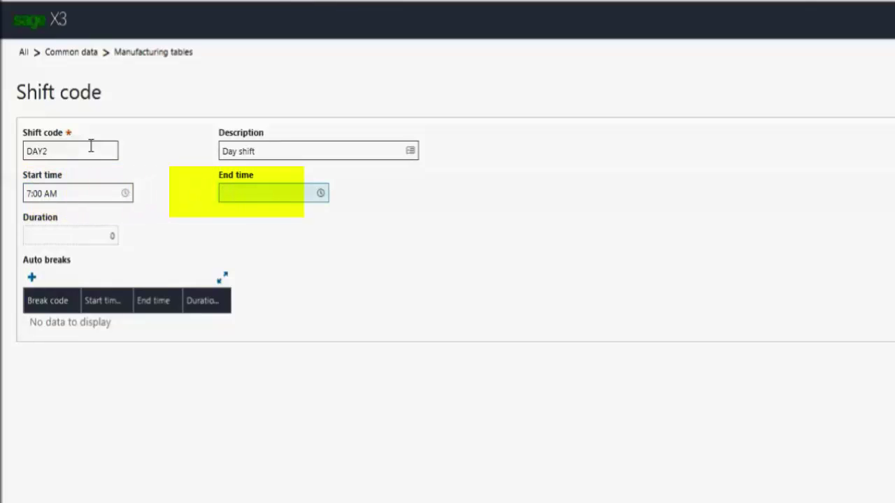
{"action": "type", "text": "1"}
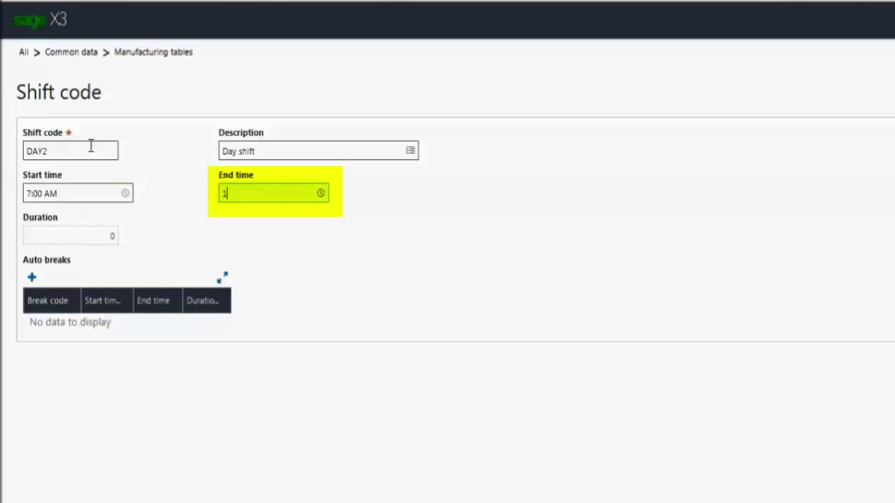
{"action": "type", "text": "500"}
{"action": "key", "text": "Tab"}
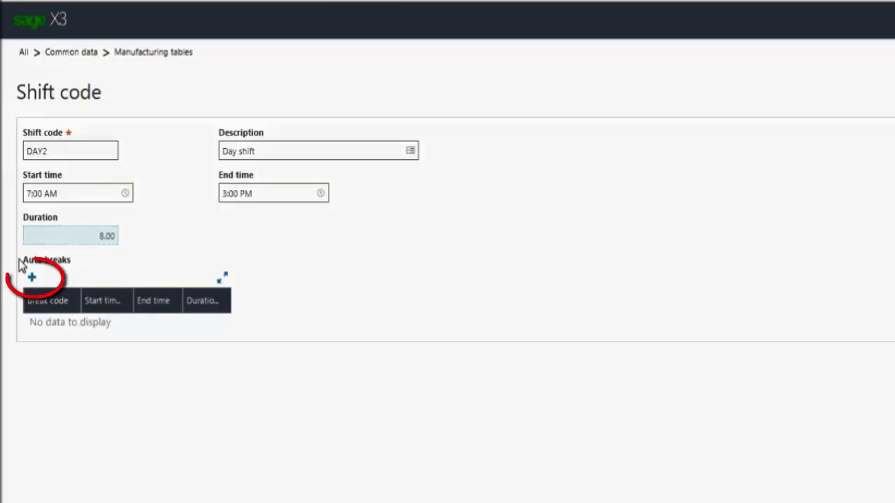
Add an auto break to the shift with break code LUN, from 11:00 AM to 11:30 AM
{"action": "left_click", "coordinate": [30, 278]}
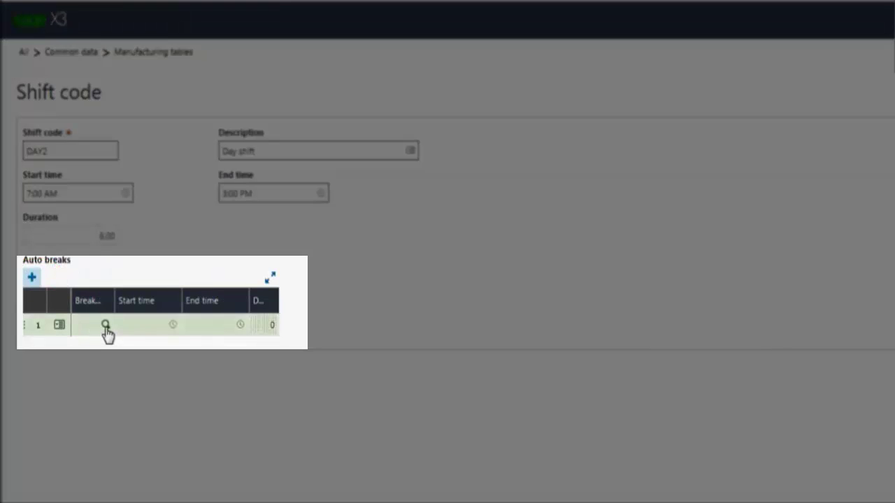
{"action": "left_click", "coordinate": [106, 326]}
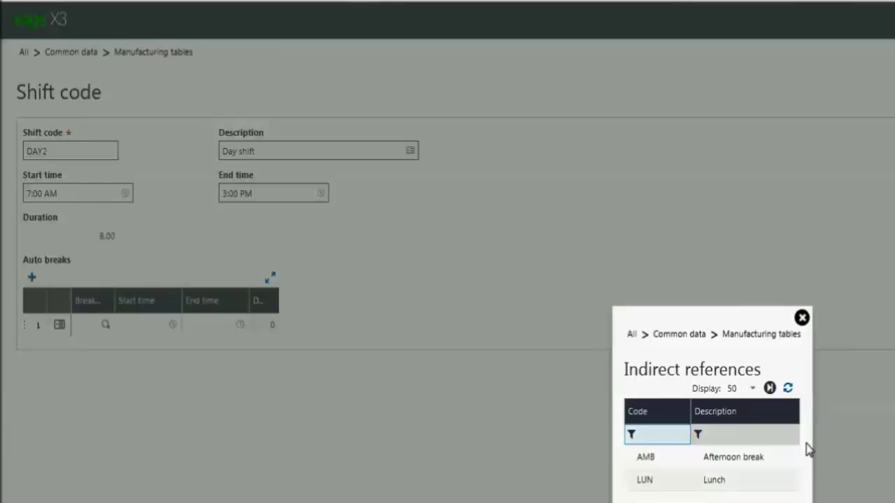
{"action": "left_click", "coordinate": [760, 482]}
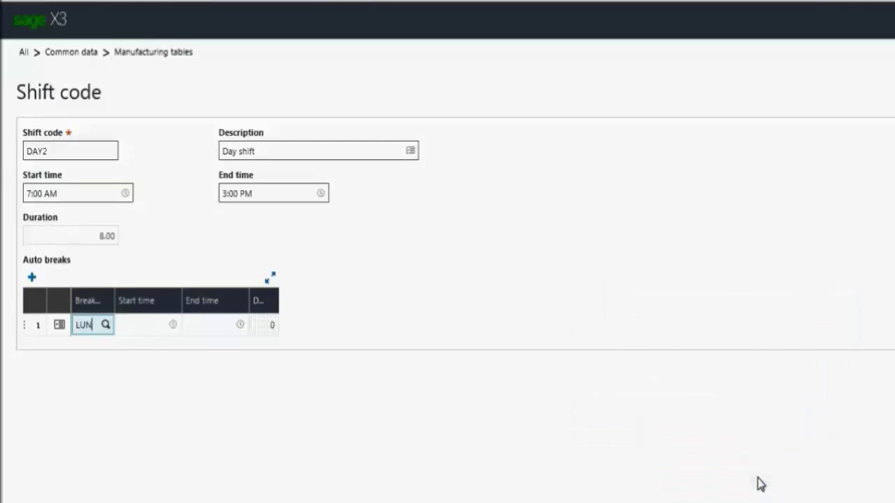
{"action": "key", "text": "Tab"}
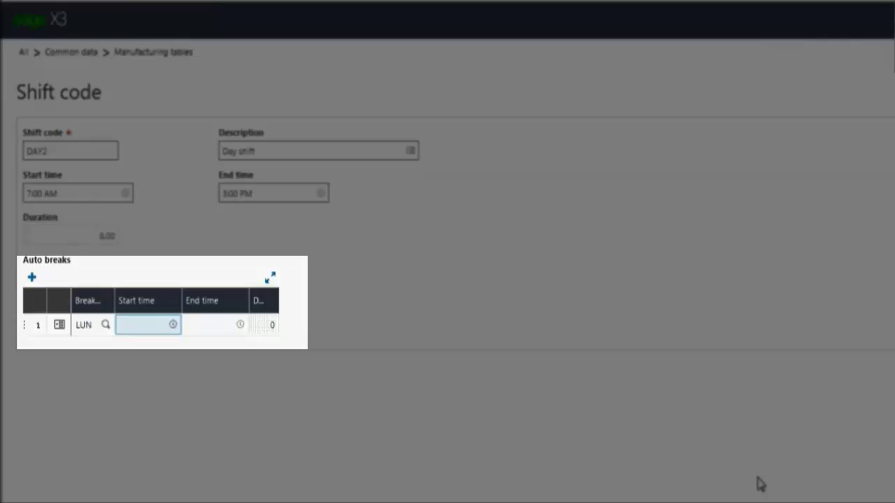
{"action": "type", "text": "1"}
{"action": "type", "text": "1:00"}
{"action": "key", "text": "Tab"}
{"action": "type", "text": "1130"}
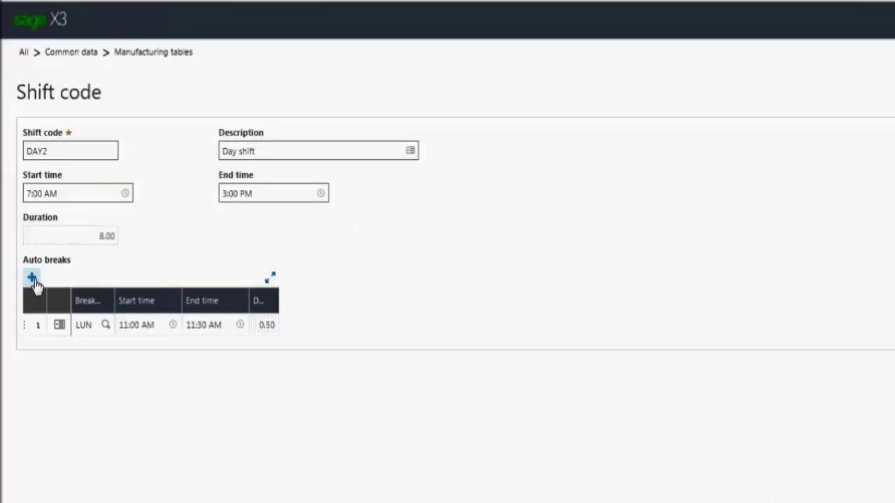
Add a second auto break with break code AMB, from 2:00 PM to 2:15 PM, and save the shift
{"action": "left_click", "coordinate": [32, 278]}
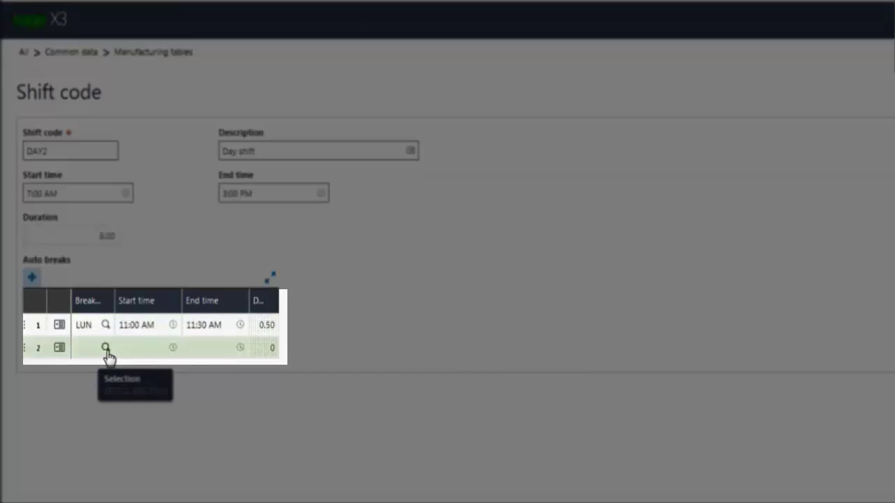
{"action": "left_click", "coordinate": [105, 352]}
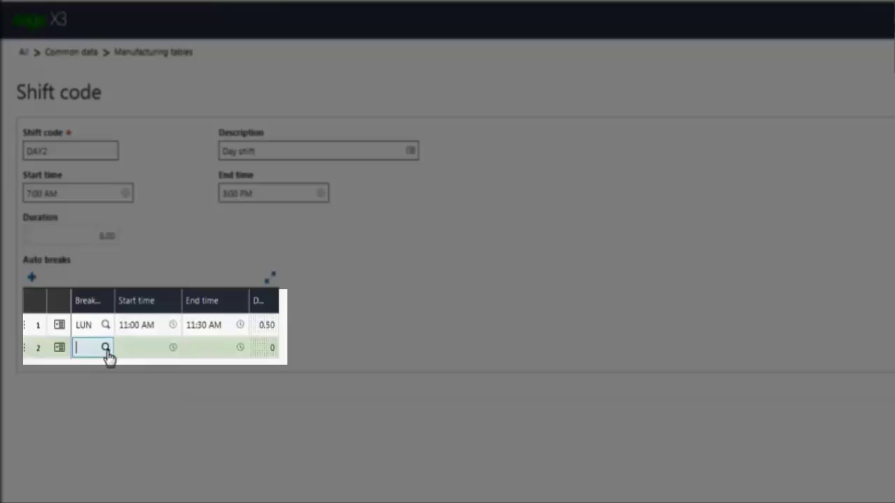
{"action": "left_click", "coordinate": [105, 352]}
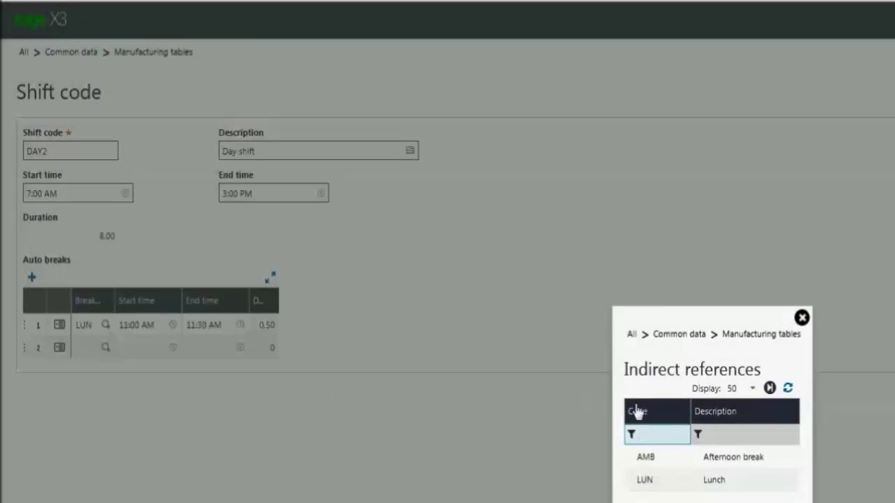
{"action": "left_click", "coordinate": [668, 459]}
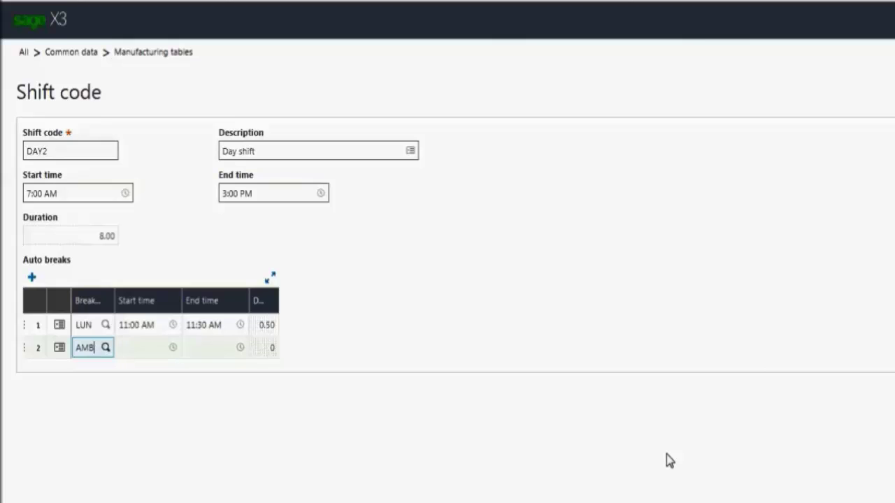
{"action": "key", "text": "Tab"}
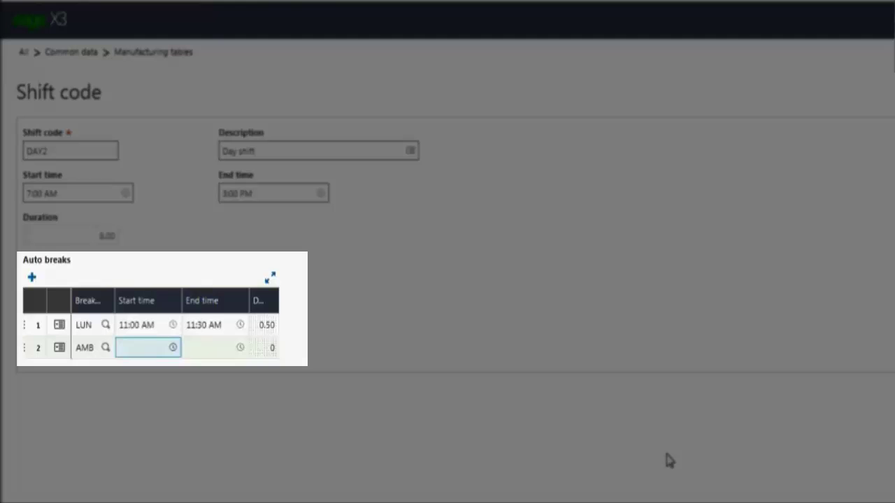
{"action": "type", "text": "1400"}
{"action": "key", "text": "Tab"}
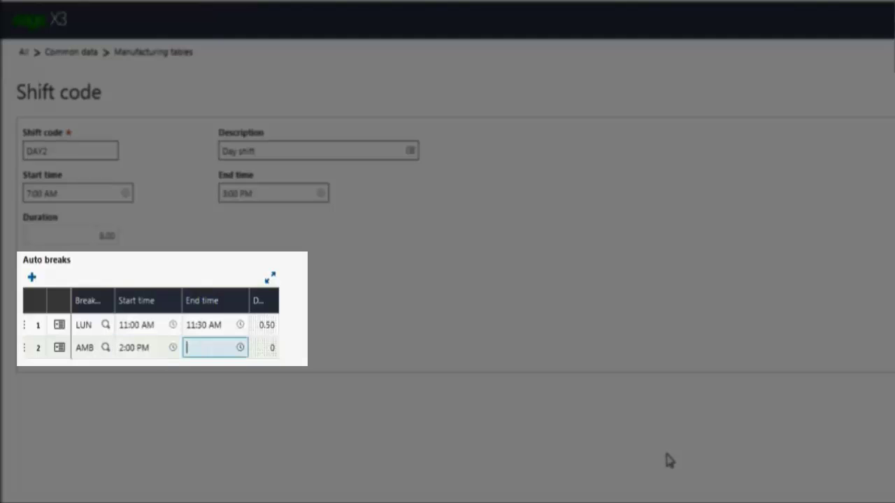
{"action": "type", "text": "1415"}
{"action": "key", "text": "Tab"}
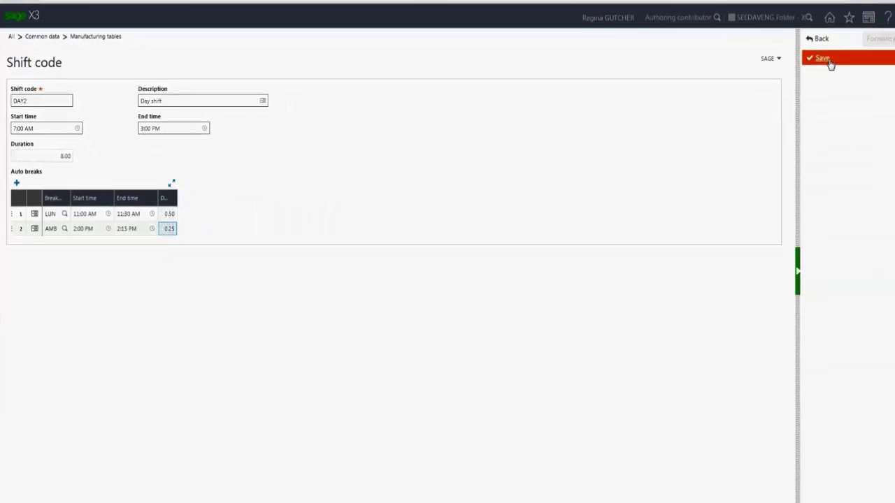
{"action": "left_click", "coordinate": [811, 60]}
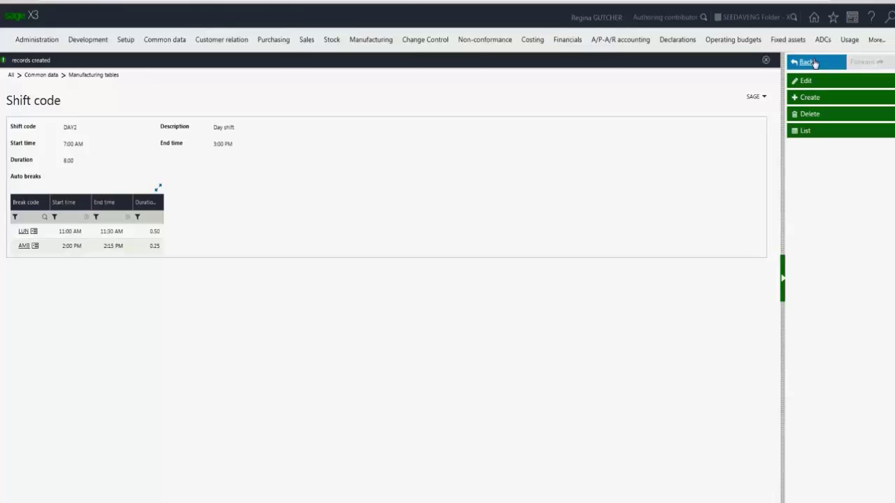
Open the Employees function of the manufacturing tables in Common data and view the first employee's record, returning to the employee list
{"action": "left_click", "coordinate": [166, 39]}
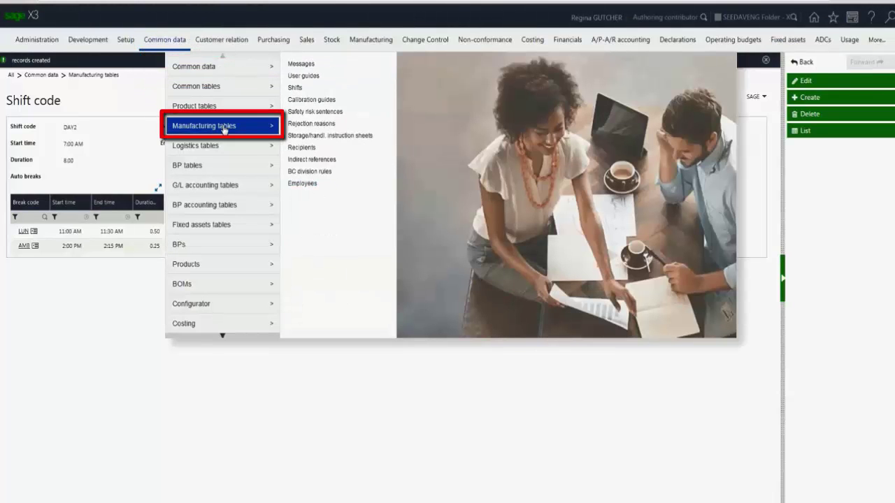
{"action": "left_click", "coordinate": [308, 182]}
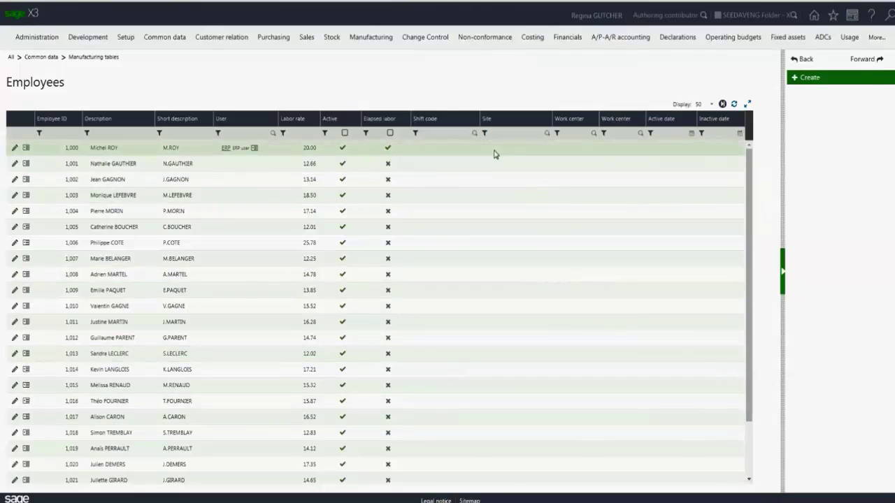
{"action": "left_click", "coordinate": [15, 150]}
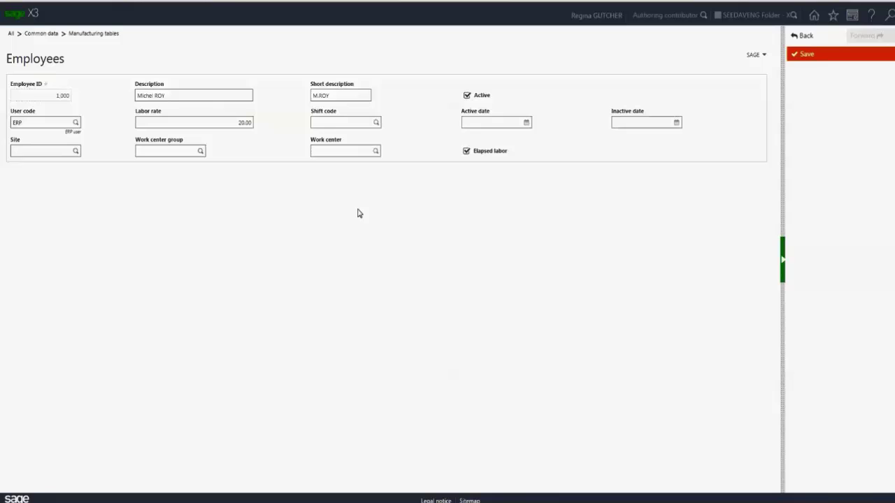
{"action": "left_click", "coordinate": [807, 40]}
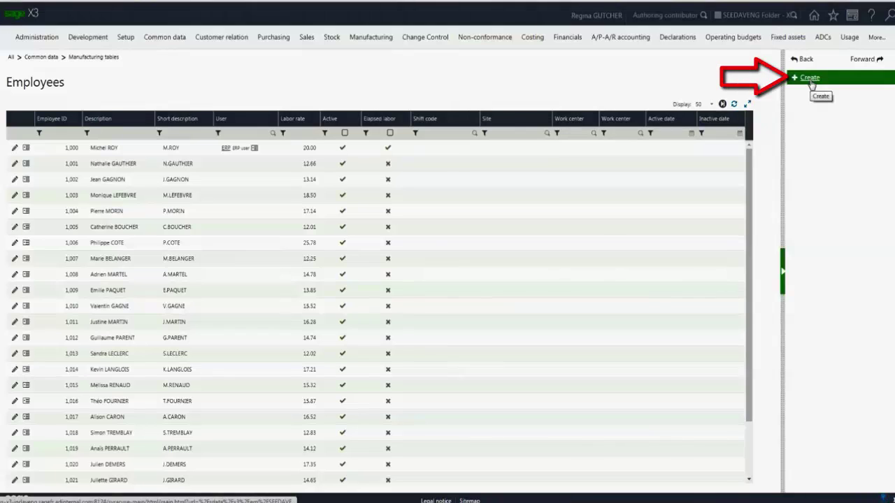
Create a new employee and enter the employee ID, the full name as description and the abbreviated name as short description
{"action": "left_click", "coordinate": [812, 81]}
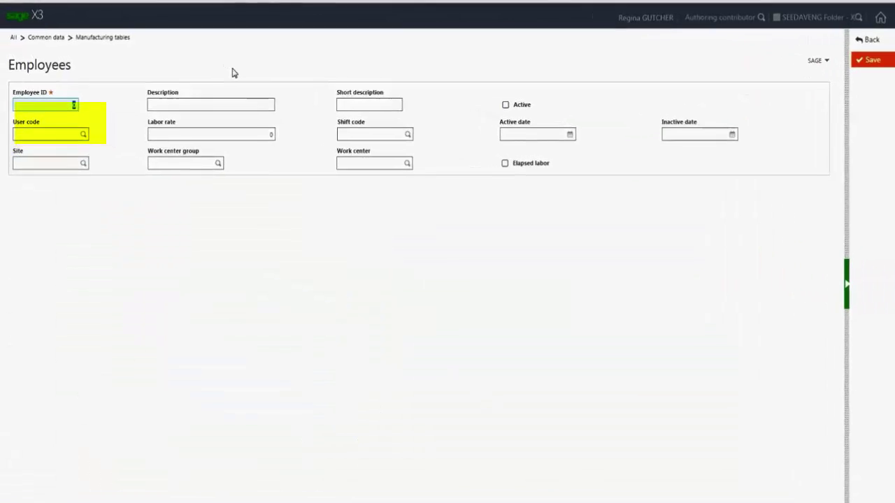
{"action": "type", "text": "2000"}
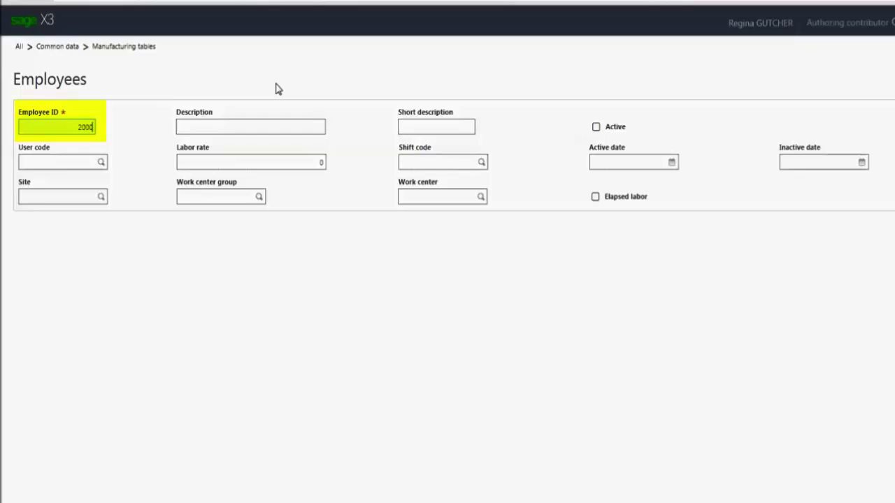
{"action": "key", "text": "Tab"}
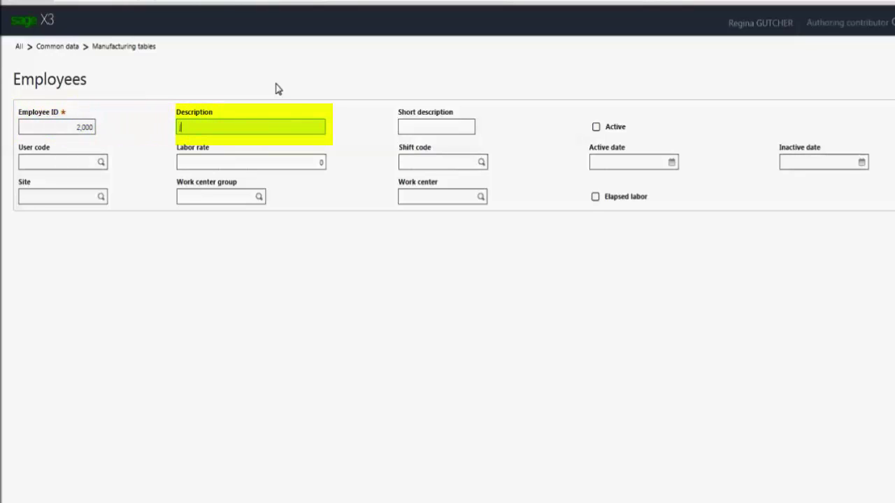
{"action": "type", "text": "John SMI"}
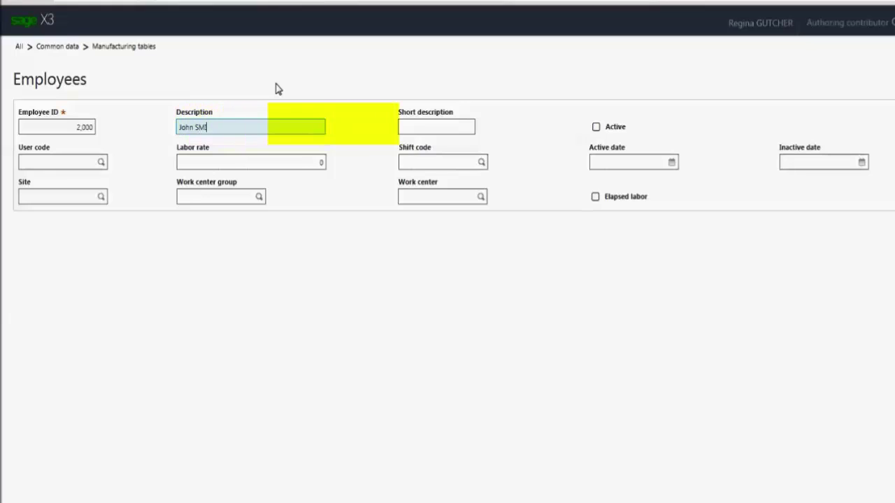
{"action": "type", "text": "TH"}
{"action": "key", "text": "Tab"}
{"action": "type", "text": "J. SMITH"}
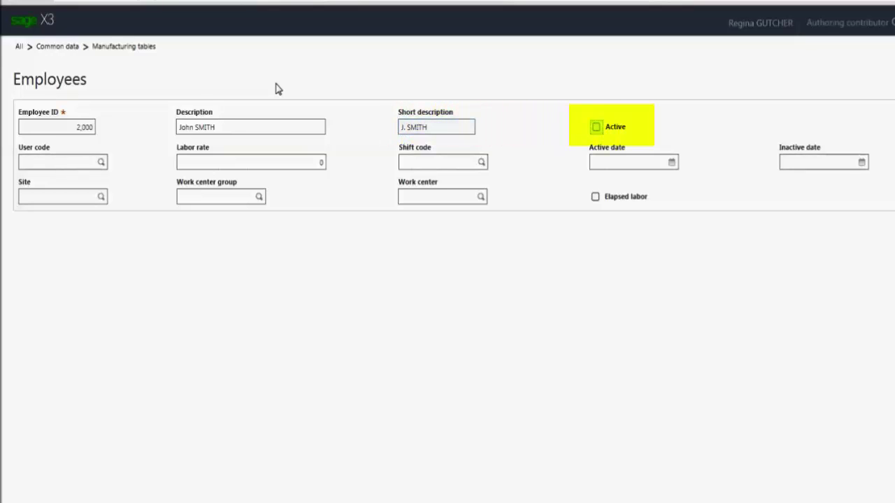
Mark the employee as active, leave the user code empty, set the labor rate to 15 and assign shift code DAY2
{"action": "left_click", "coordinate": [596, 127]}
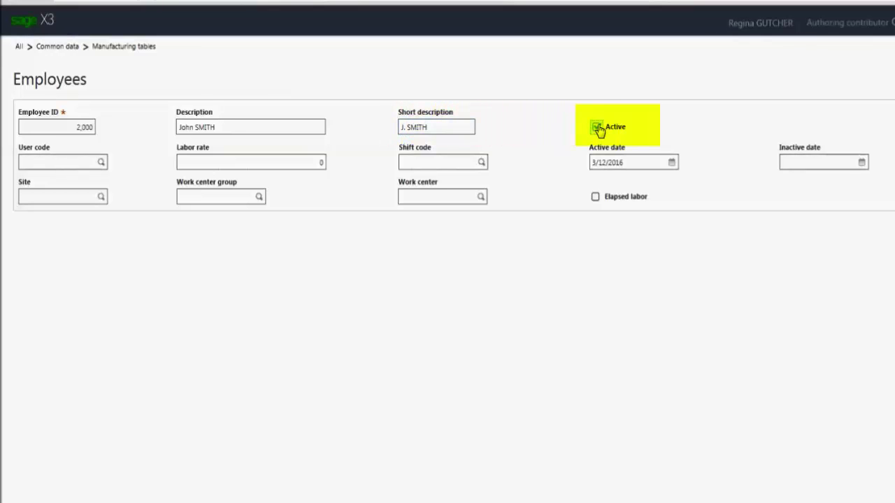
{"action": "left_click", "coordinate": [52, 163]}
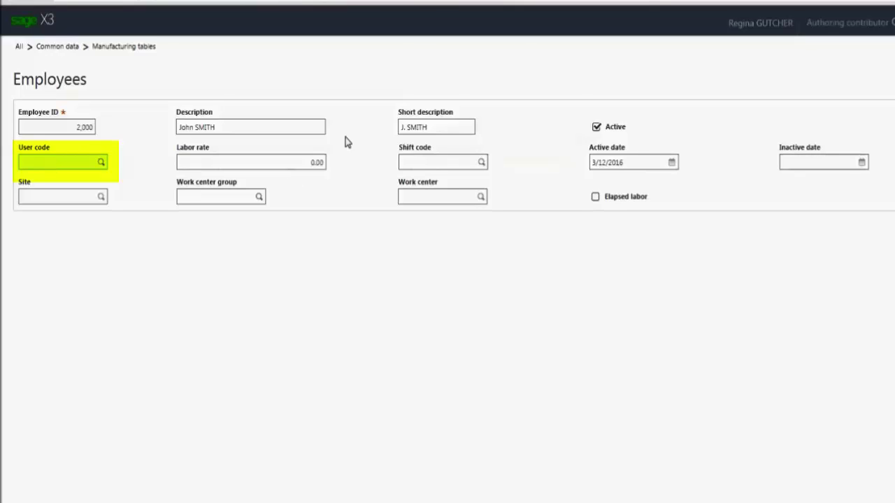
{"action": "left_click", "coordinate": [308, 163]}
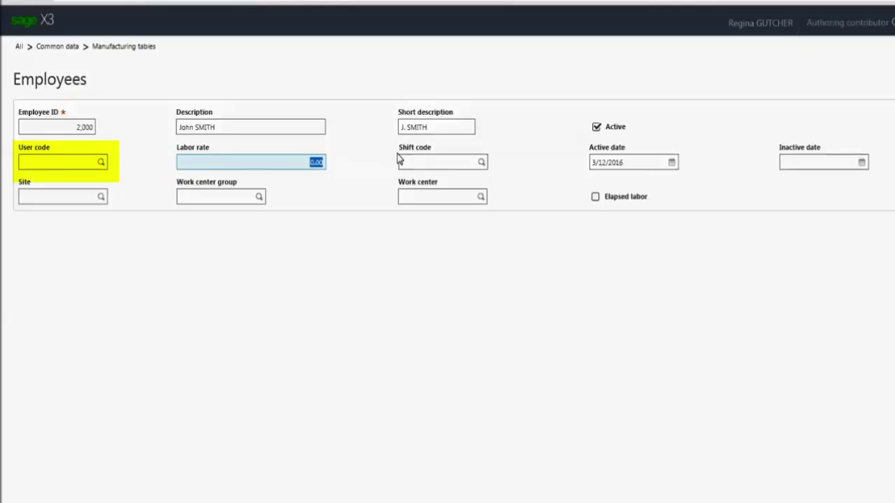
{"action": "type", "text": "15"}
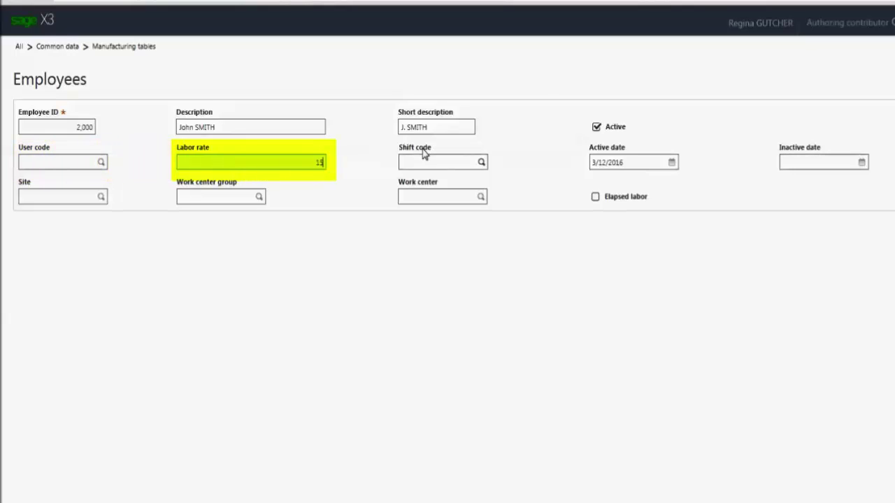
{"action": "left_click", "coordinate": [423, 155]}
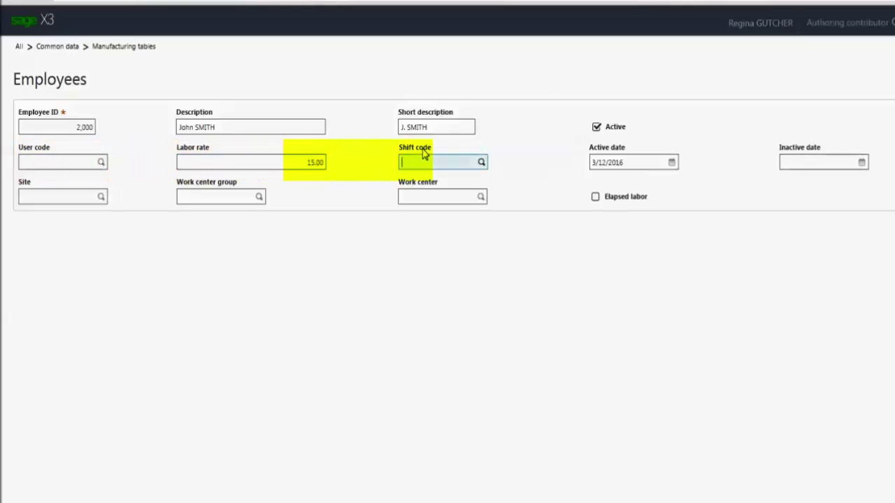
{"action": "left_click", "coordinate": [481, 165]}
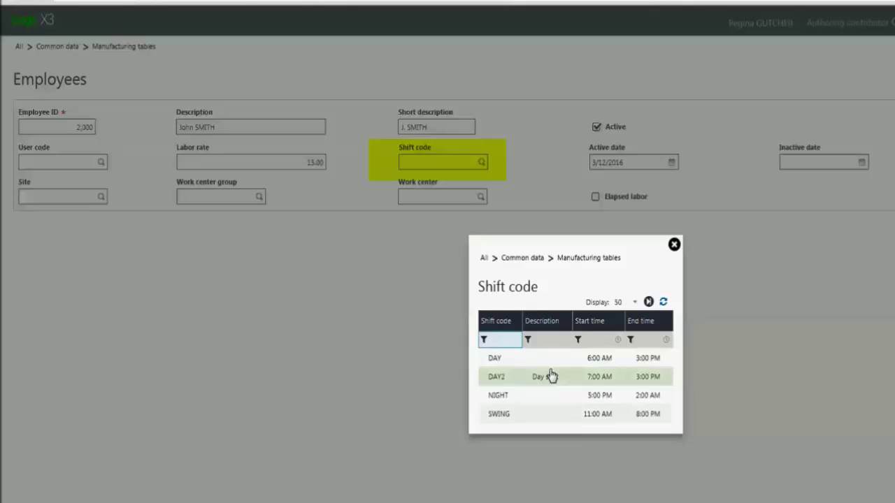
{"action": "left_click", "coordinate": [550, 374]}
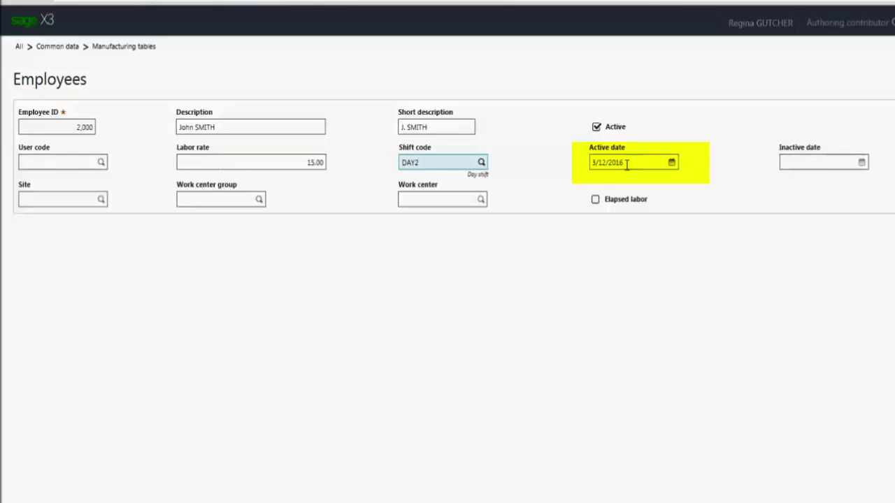
Set the employee's active date to 3/30/2016 and site to NA021, and enable Elapsed labor
{"action": "double_click", "coordinate": [600, 162]}
{"action": "left_click_drag", "start_coordinate": [600, 163], "coordinate": [591, 172]}
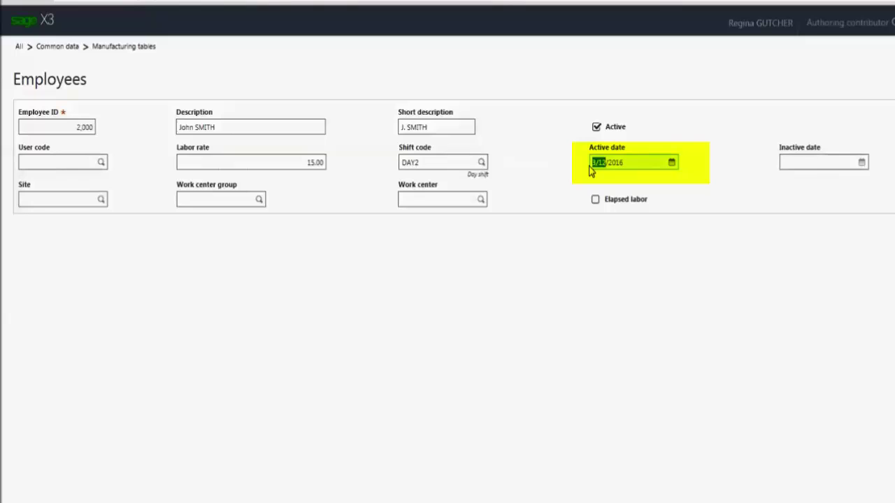
{"action": "type", "text": "3/30"}
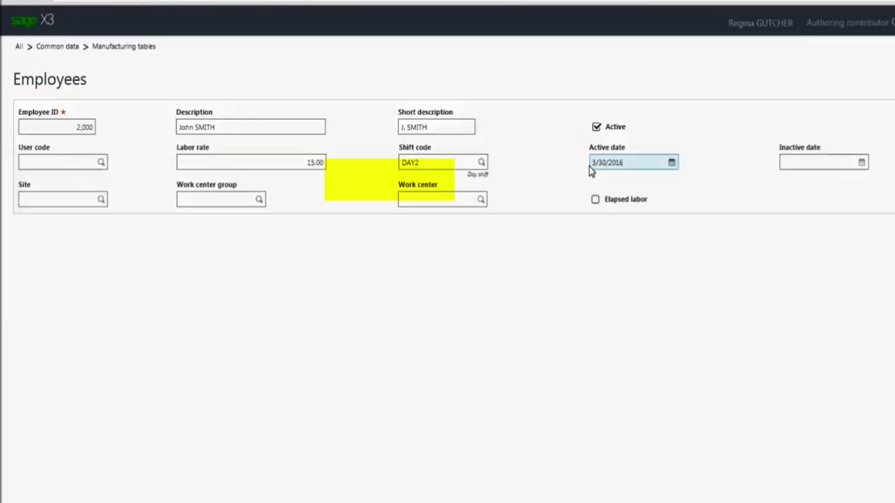
{"action": "left_click", "coordinate": [58, 199]}
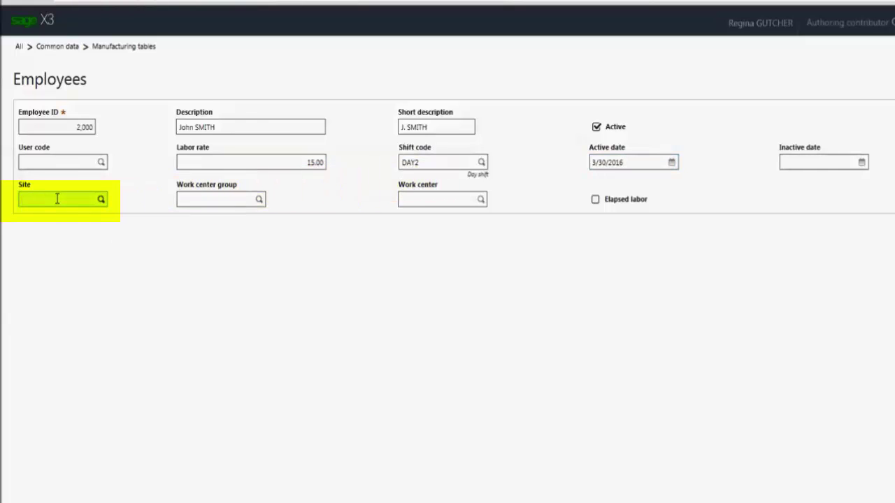
{"action": "type", "text": "NA021"}
{"action": "key", "text": "Tab"}
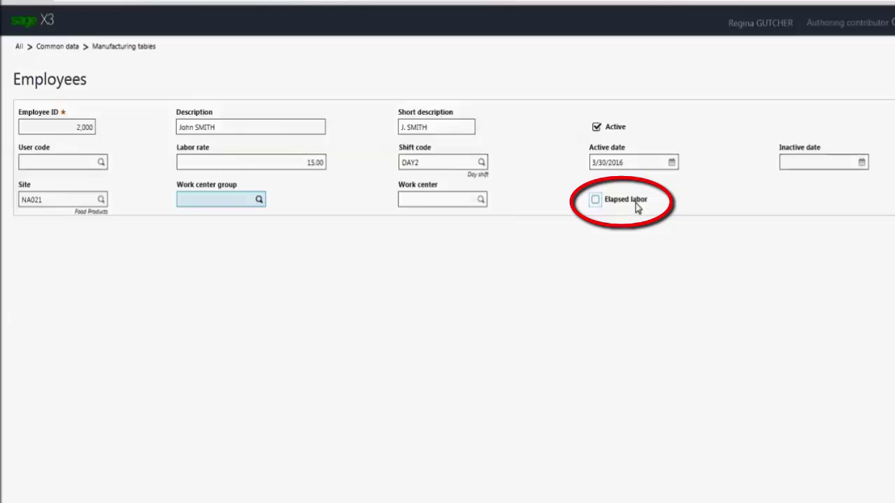
{"action": "left_click", "coordinate": [597, 201]}
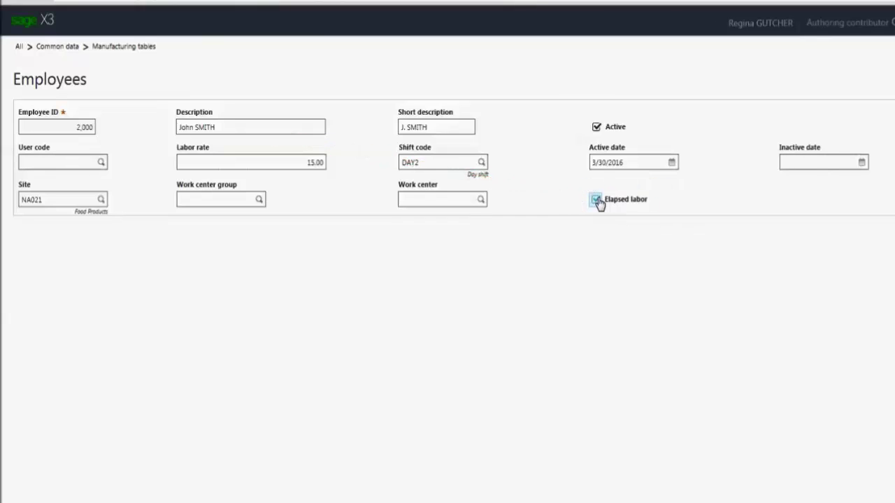
Save the new employee record and return to the employee list to look for it
{"action": "left_click", "coordinate": [816, 68]}
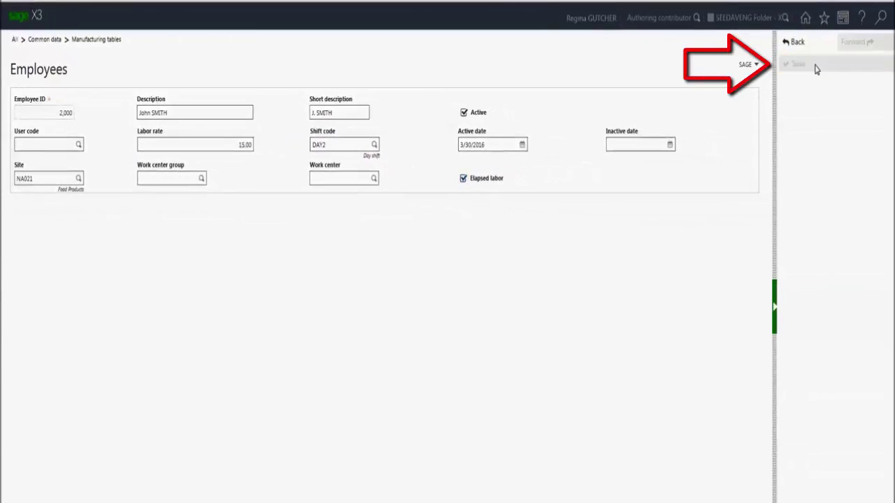
{"action": "left_click", "coordinate": [794, 153]}
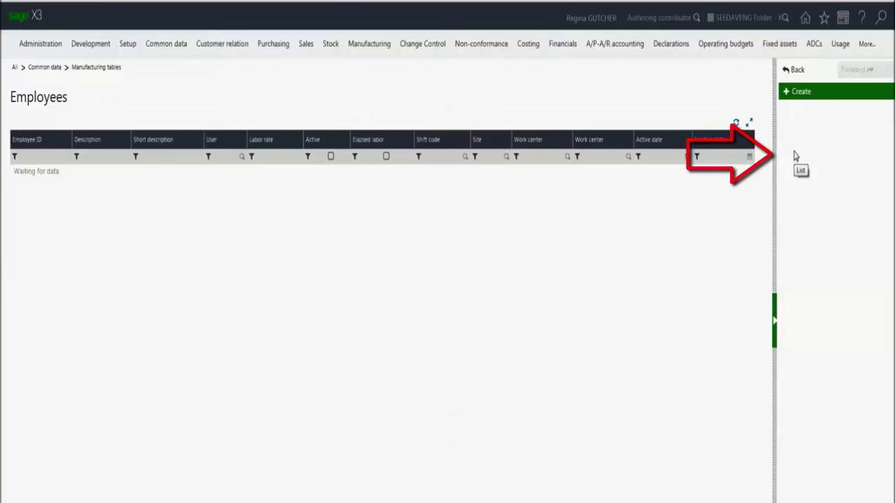
{"action": "scroll", "coordinate": [742, 394], "scroll_direction": "down", "scroll_amount": 3}
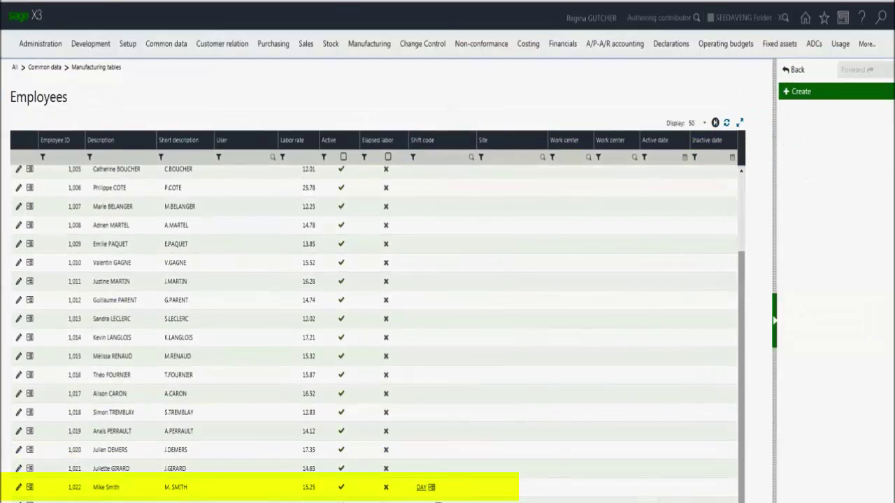